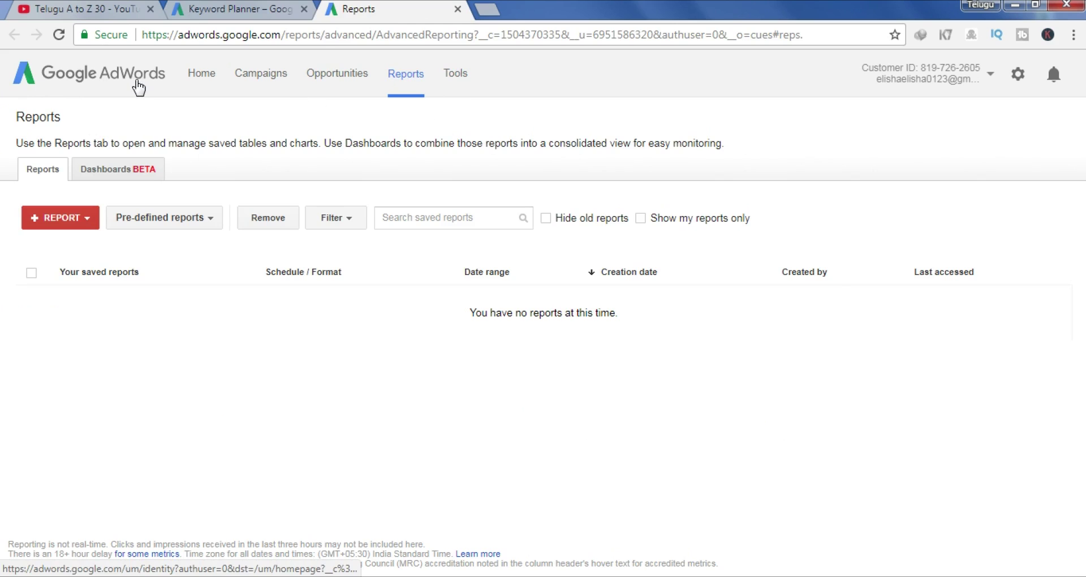
- Open Keyword Planner and get new keyword ideas for the product or service "what's app"
left_click(455, 76)
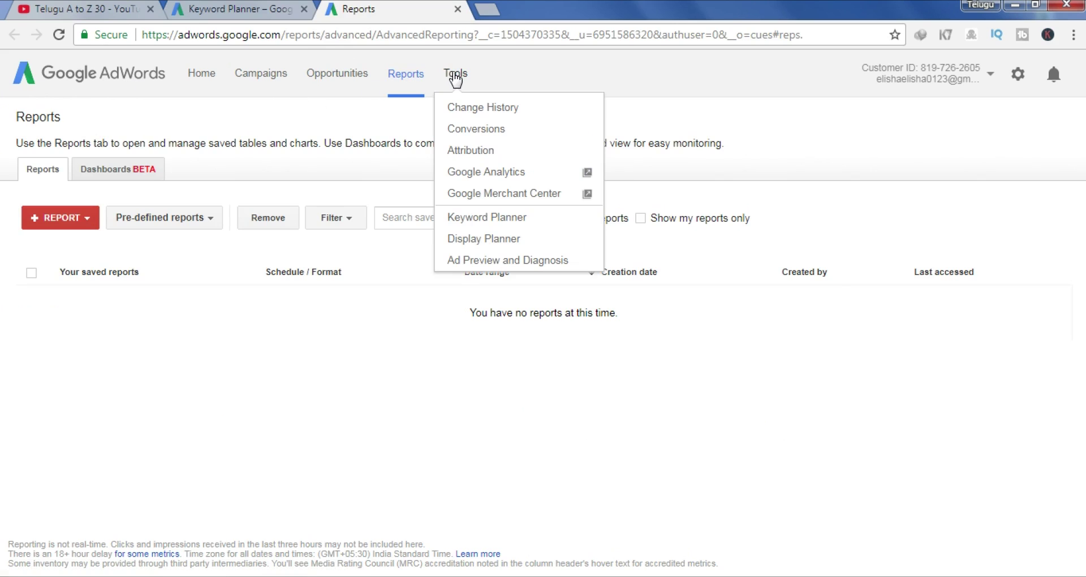
left_click(473, 219)
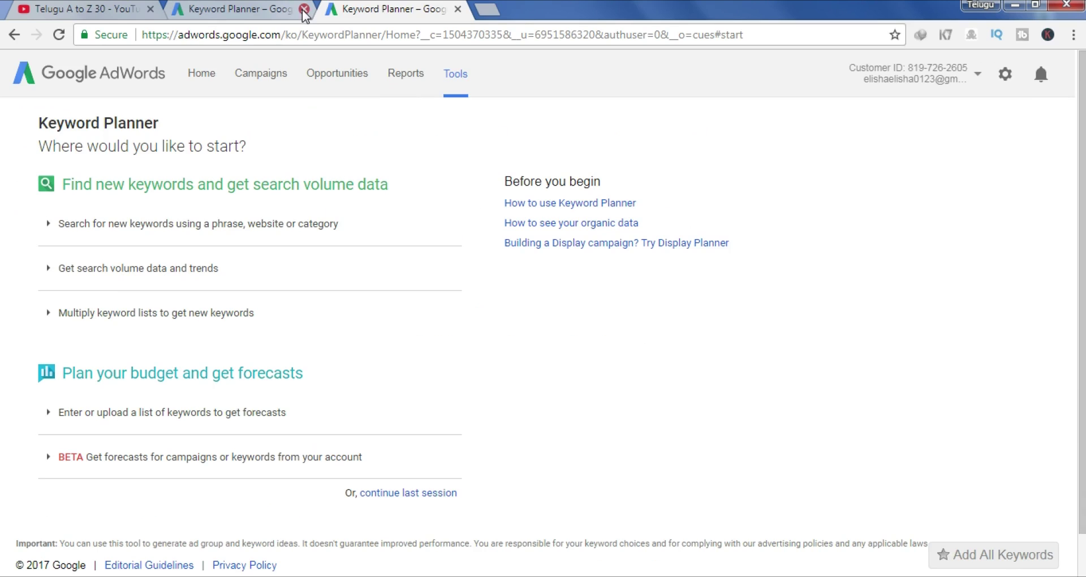
left_click(127, 230)
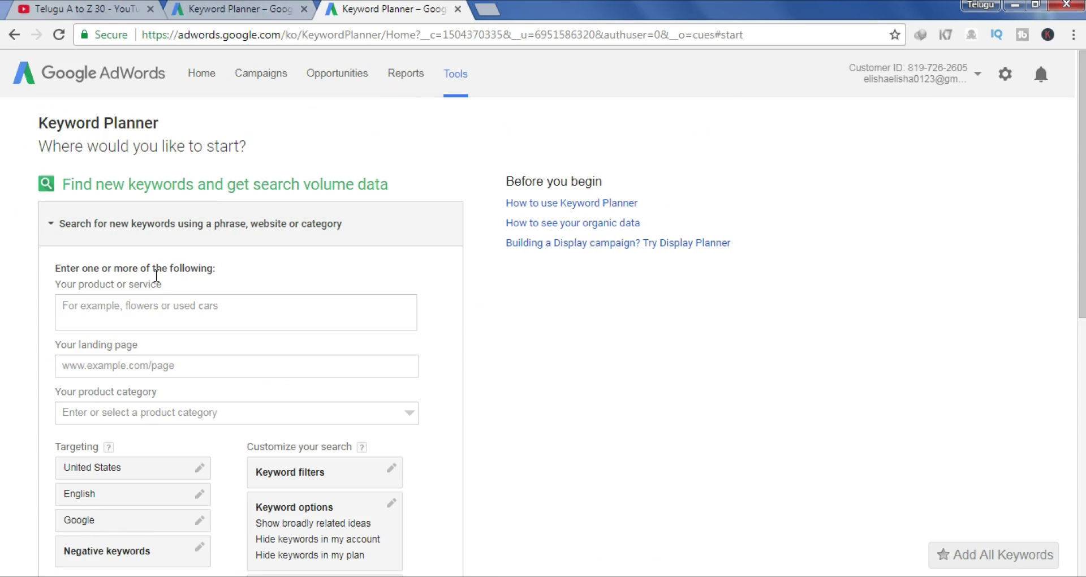
left_click(154, 319)
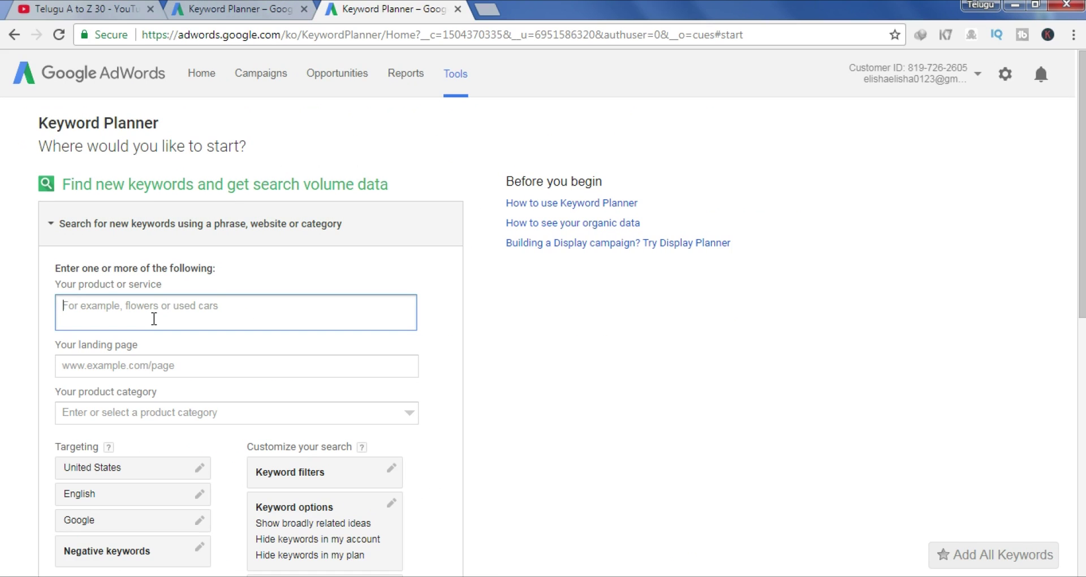
type("what's app")
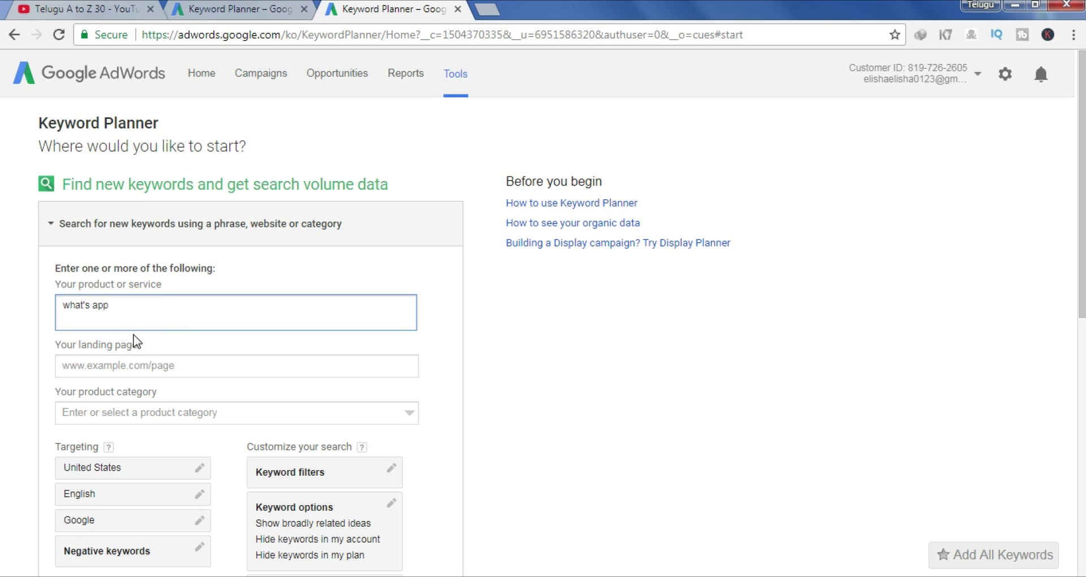
scroll(136, 343, "down", 3)
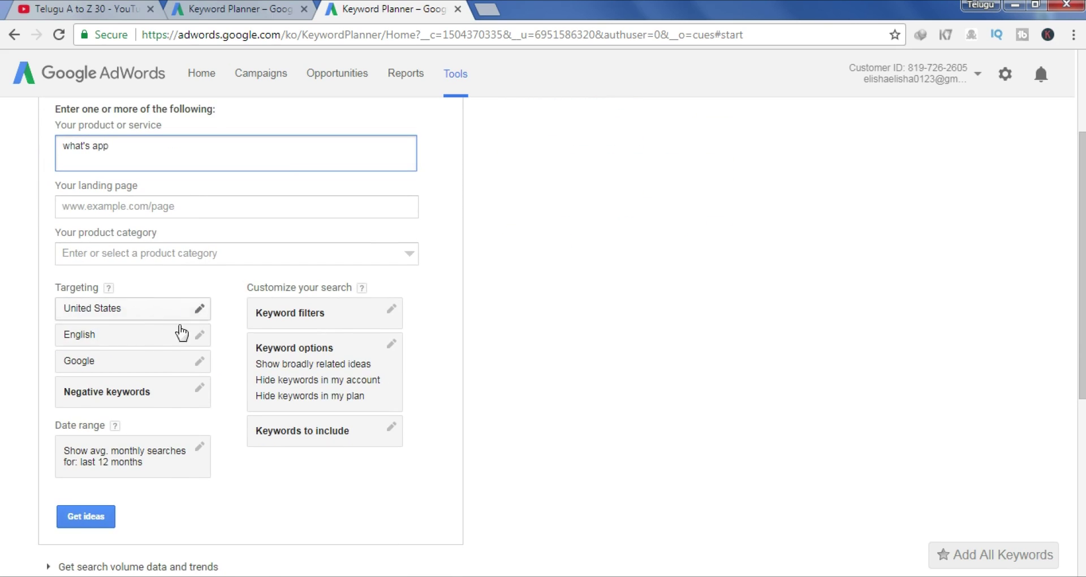
left_click(79, 518)
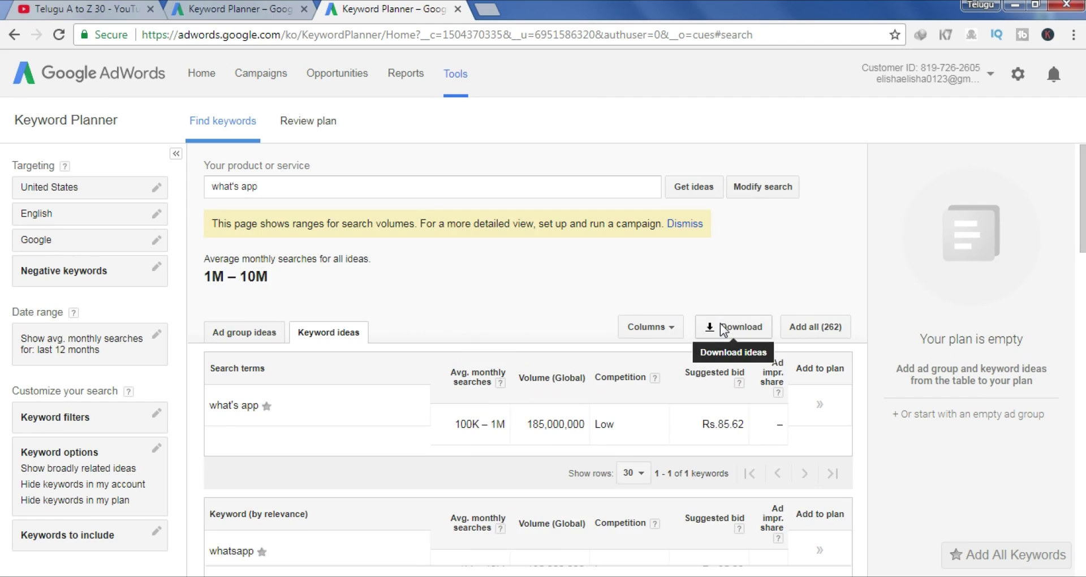
left_click(722, 324)
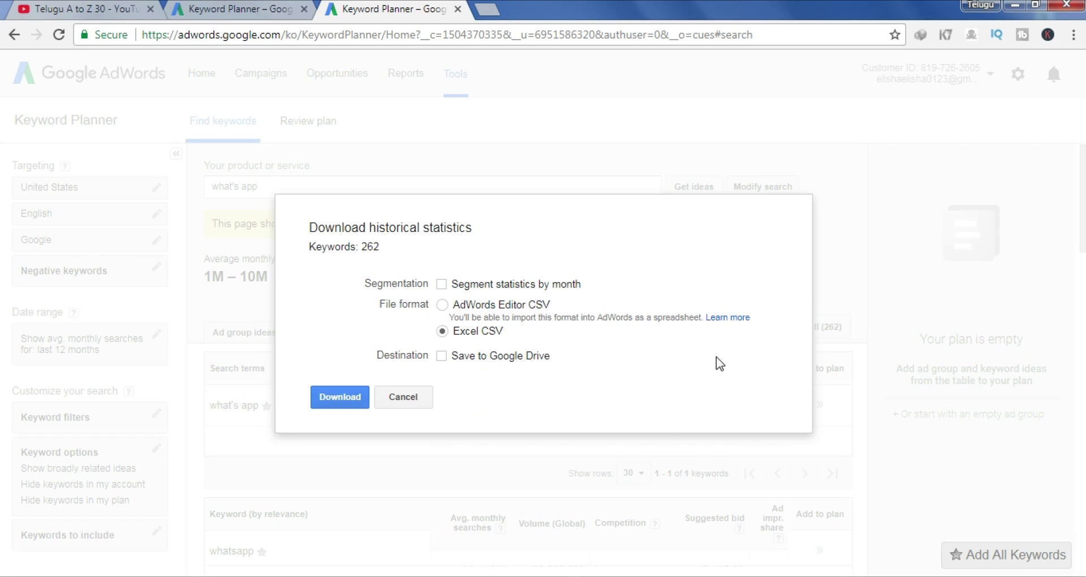
left_click(443, 304)
left_click(396, 398)
- Open the file "Keyword Planner 2017-09-23 at 06-43-49" from the Downloads folder in Excel
key("super")
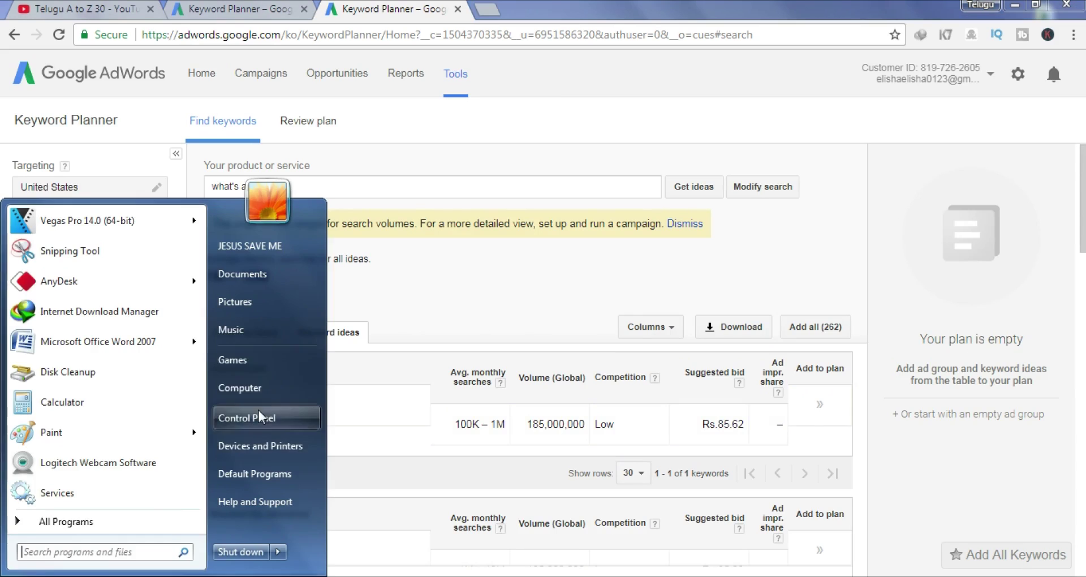
left_click(249, 388)
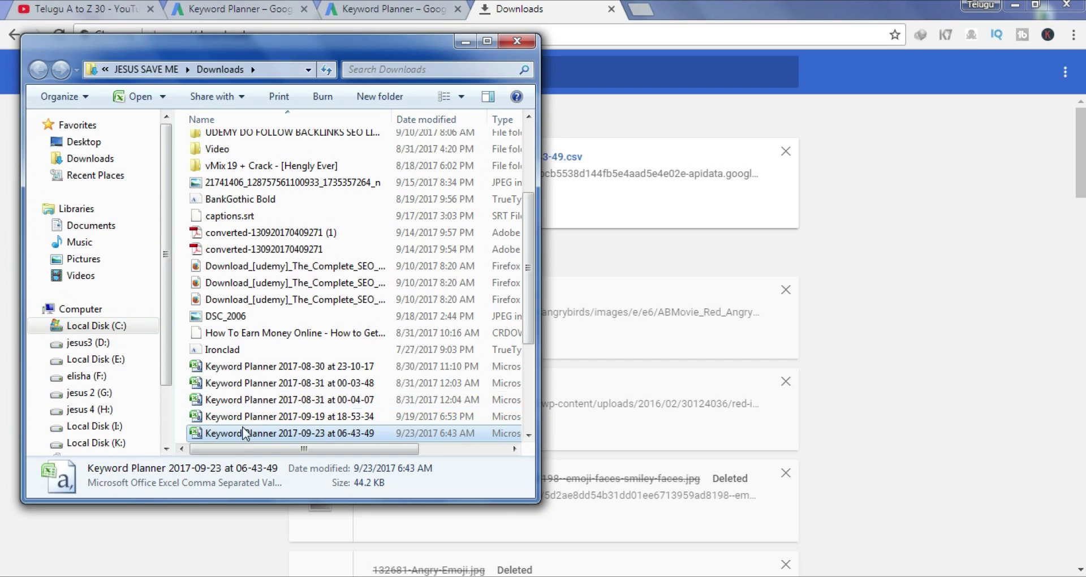
double_click(239, 439)
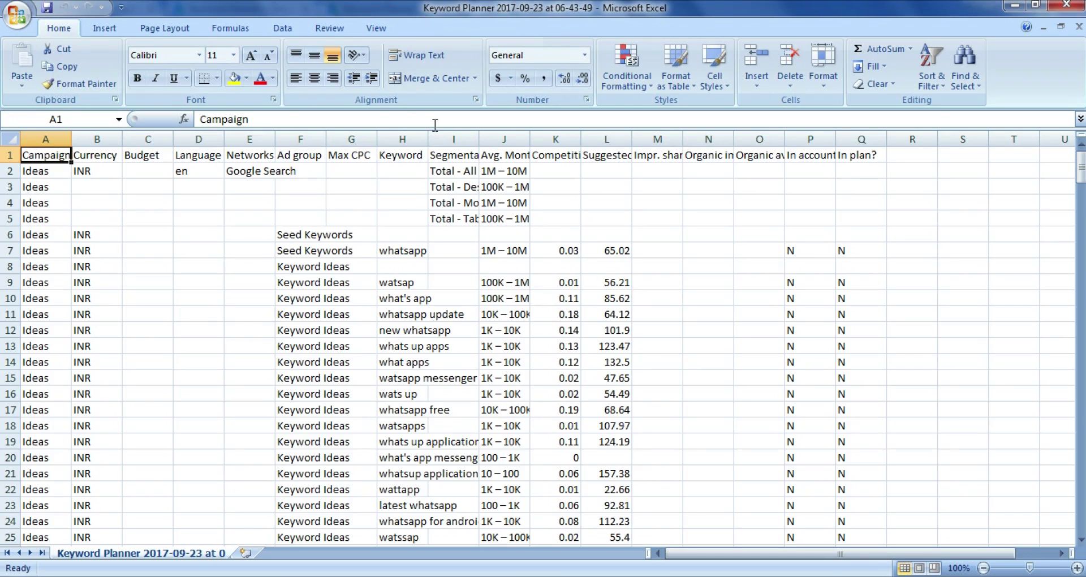
- Widen the Segmentation, Avg. Monthly Searches, Competition and Suggested bid columns so their contents are easier to read
double_click(479, 138)
left_click_drag(585, 138, 638, 138)
left_click(575, 156)
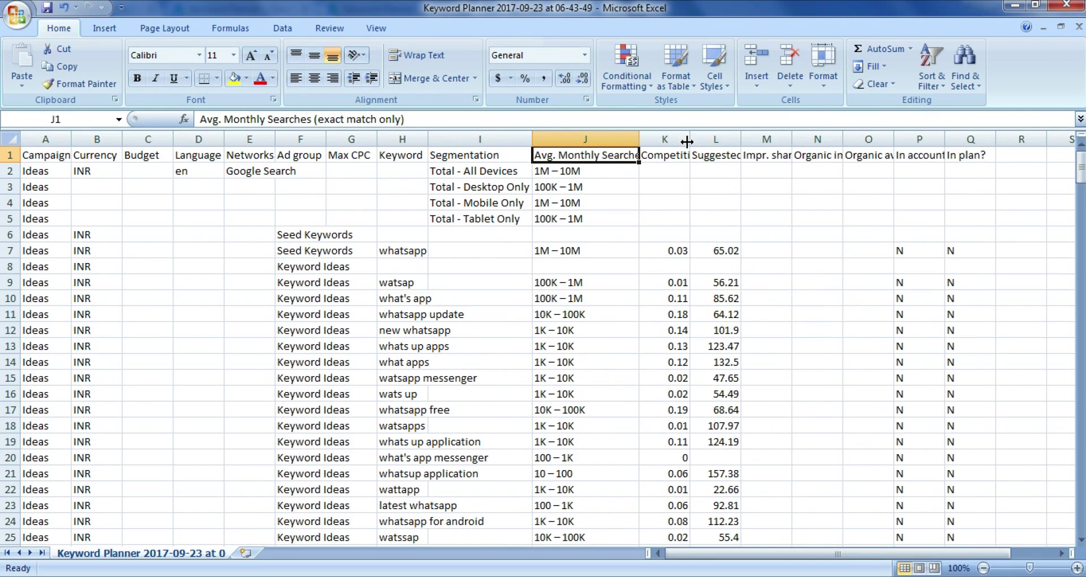
left_click_drag(690, 139, 809, 138)
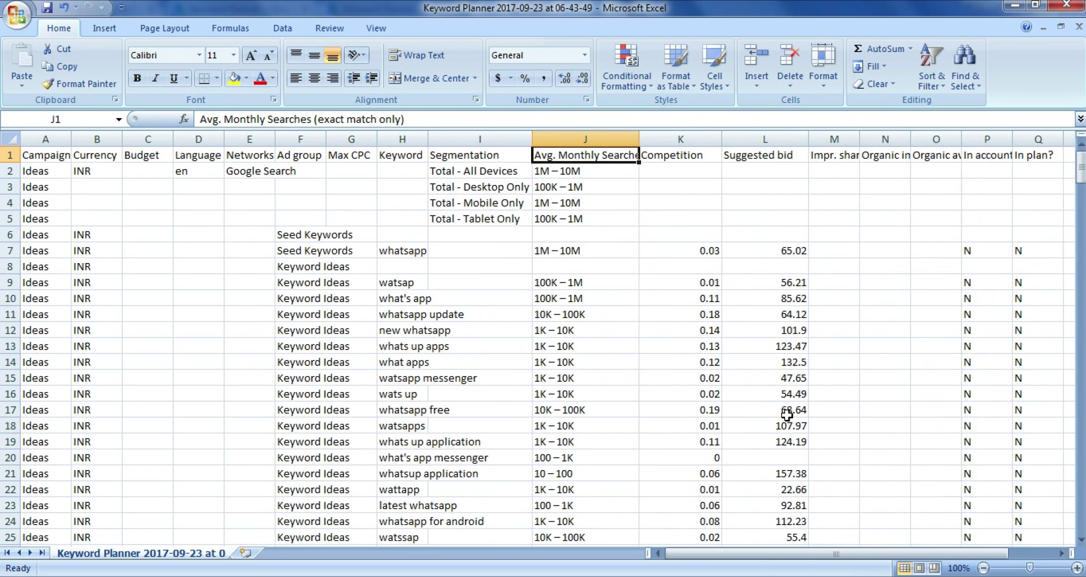
scroll(587, 370, "down", 5)
scroll(538, 296, "up", 5)
- Apply a custom sort to the whole sheet by the values in column J, ordered A to Z
left_click(933, 54)
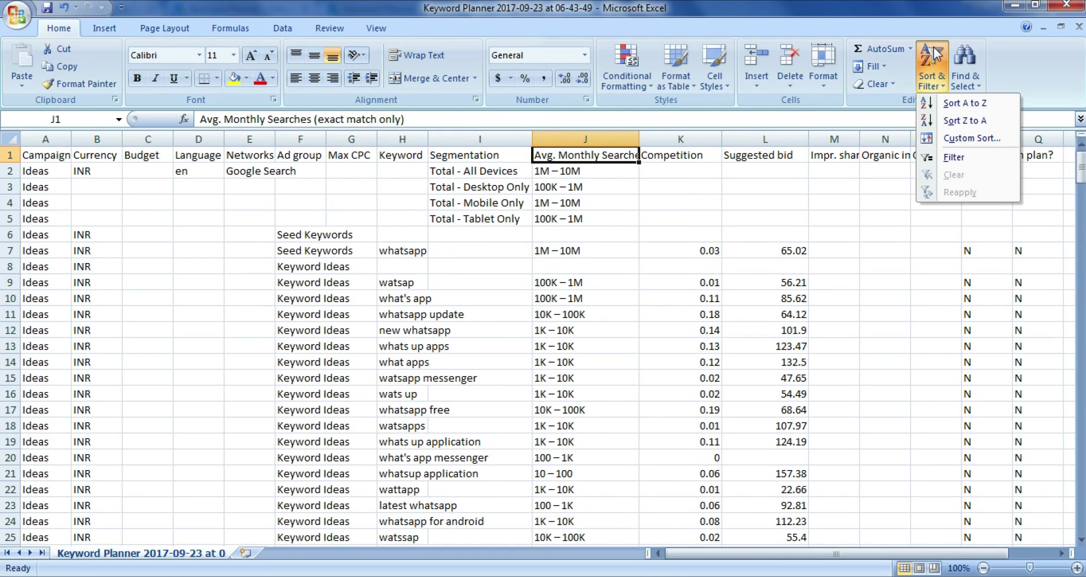
left_click(979, 138)
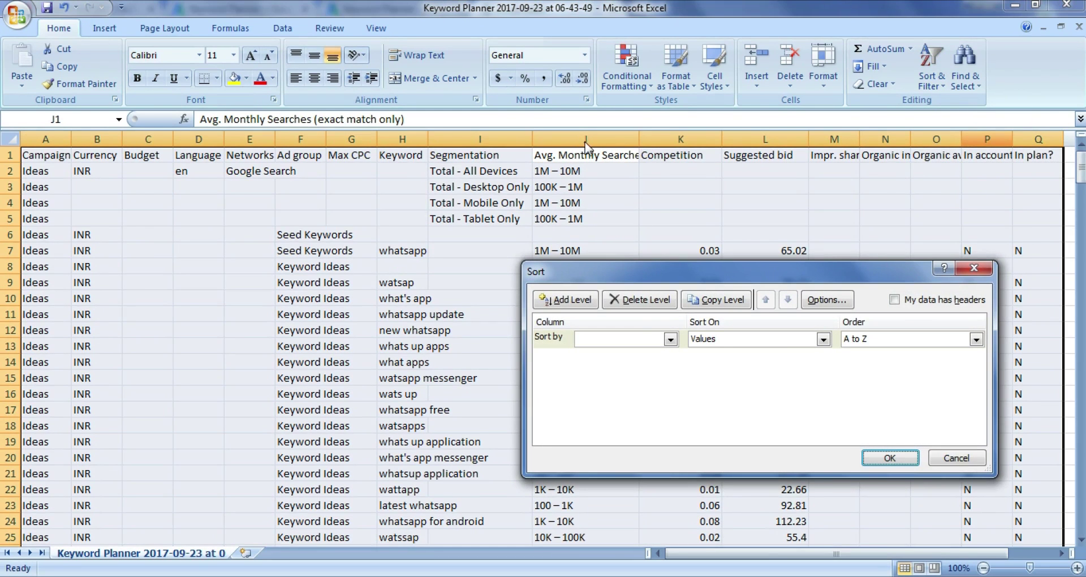
left_click(671, 340)
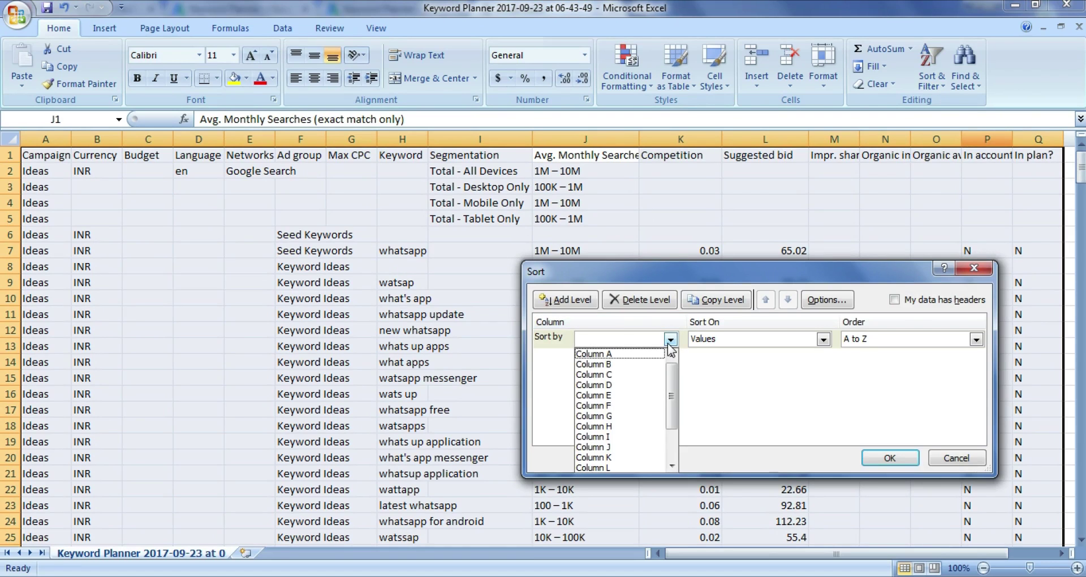
left_click(596, 448)
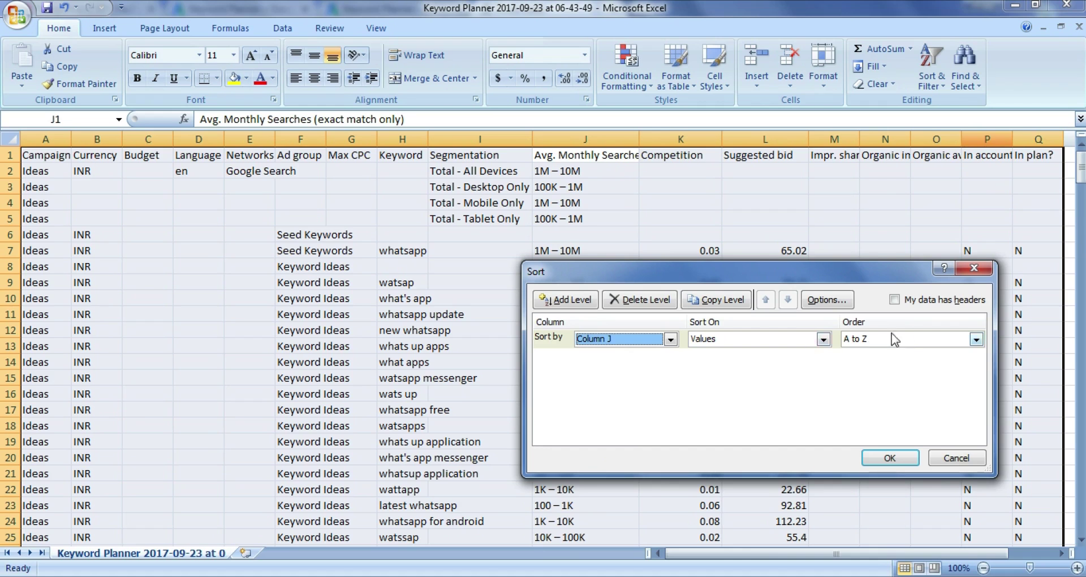
left_click(890, 458)
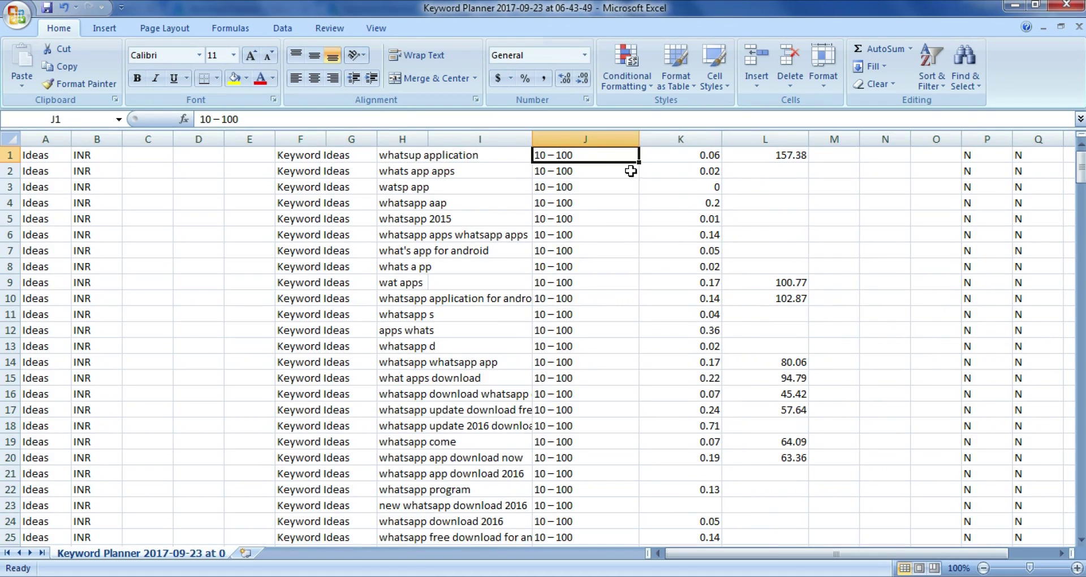
- Examine the sorted keywords and their monthly search ranges, focusing on the 100K – 1M rows
left_click_drag(1082, 173, 1081, 466)
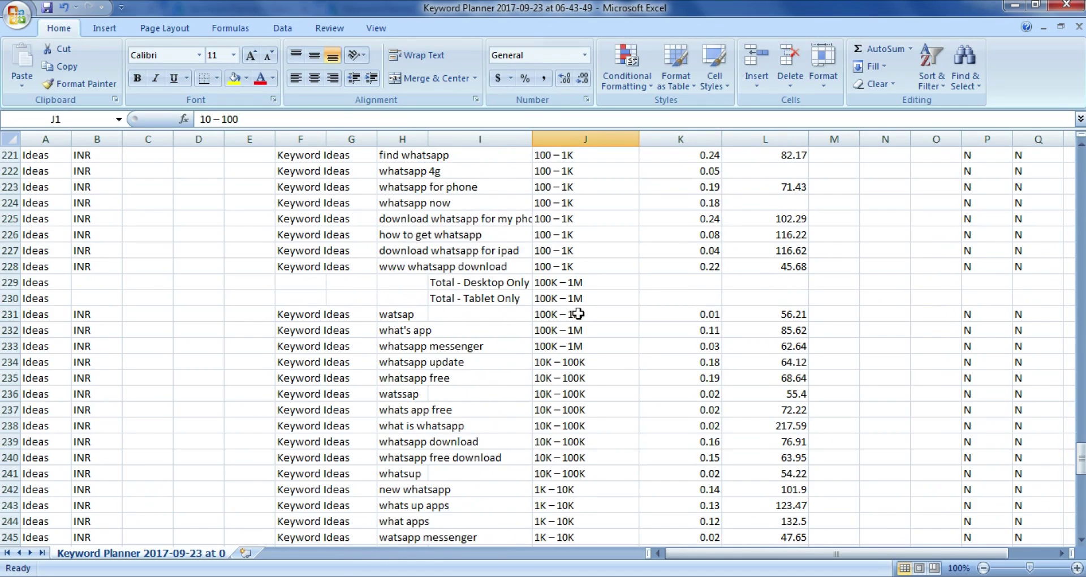
left_click(553, 317)
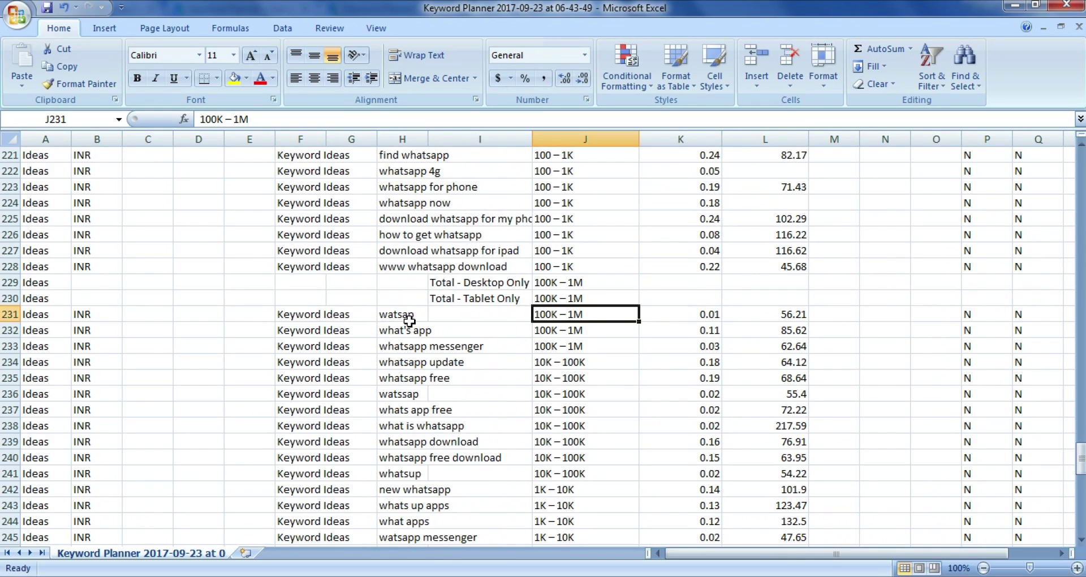
left_click(402, 332)
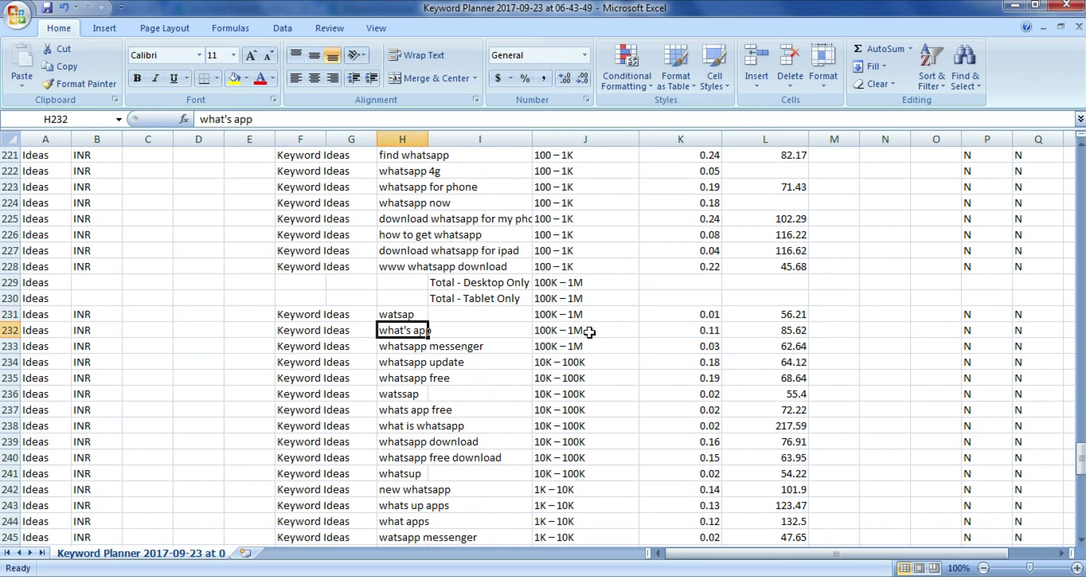
left_click(420, 350)
left_click(450, 351)
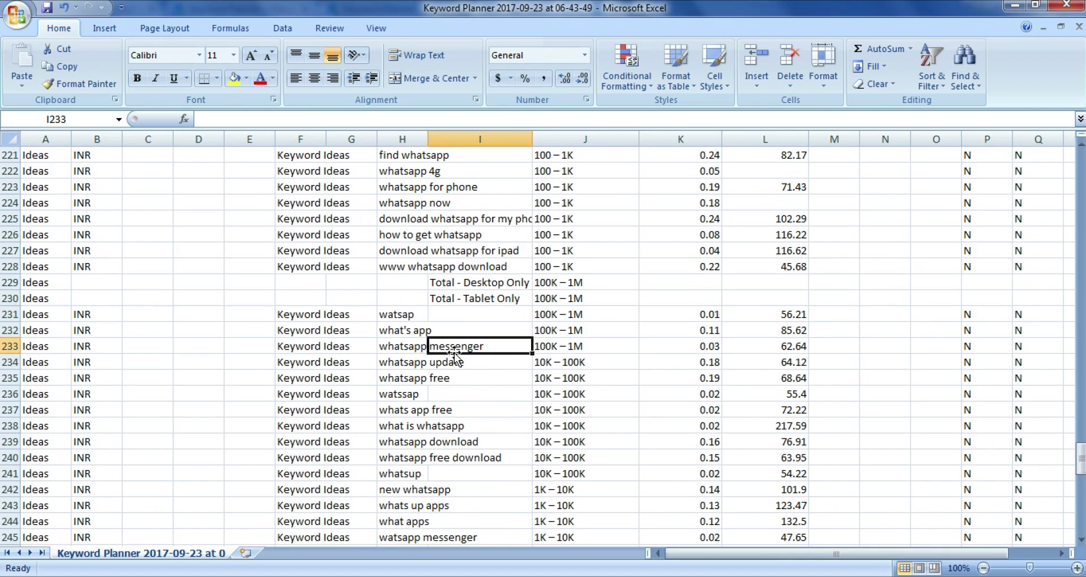
left_click(552, 350)
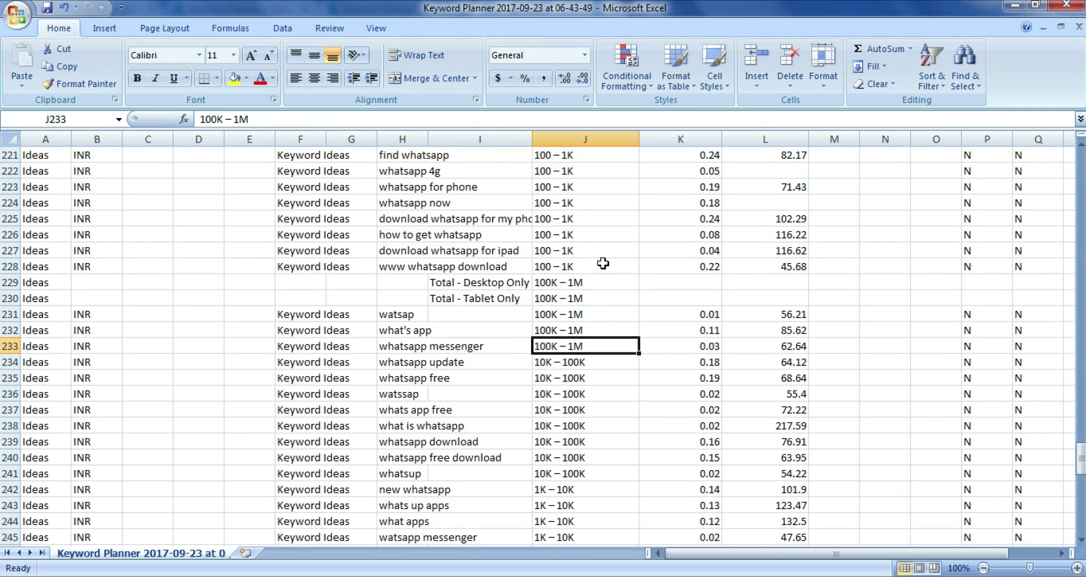
scroll(603, 263, "up", 10)
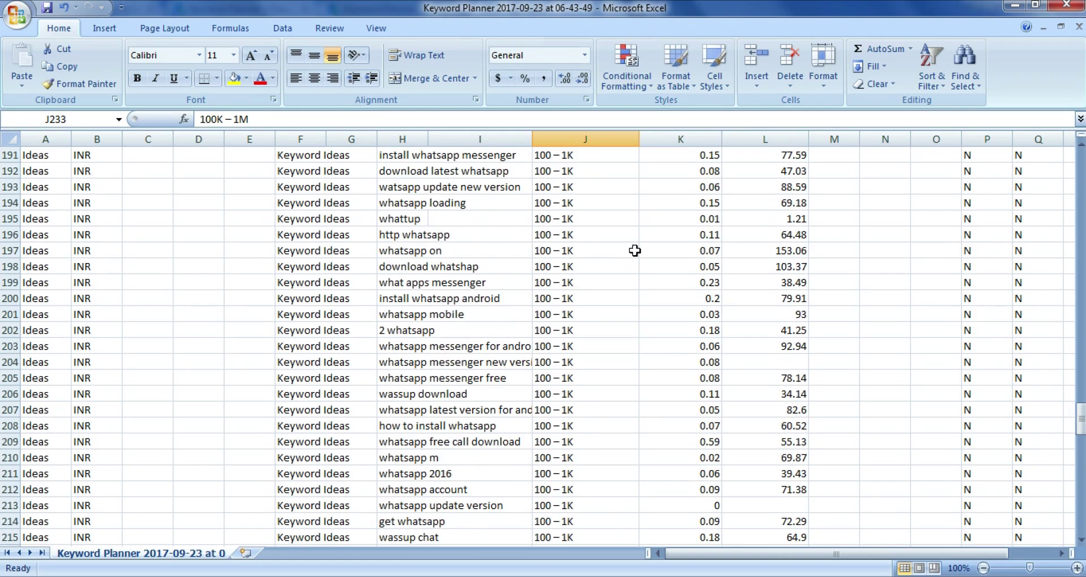
scroll(687, 166, "up", 17)
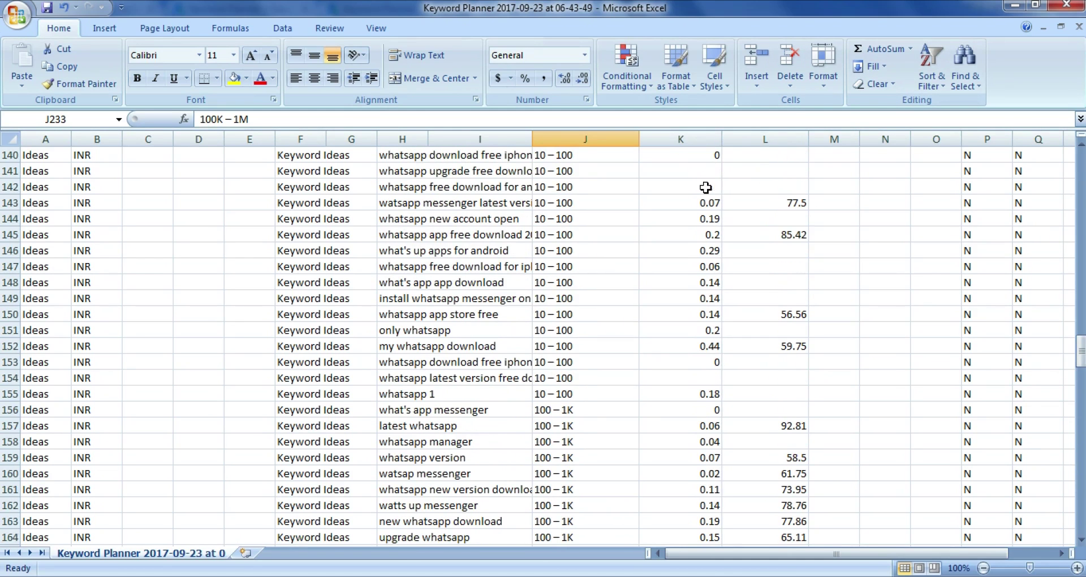
- Sort the expanded selection by the competition values in column K, smallest to largest
left_click(682, 139)
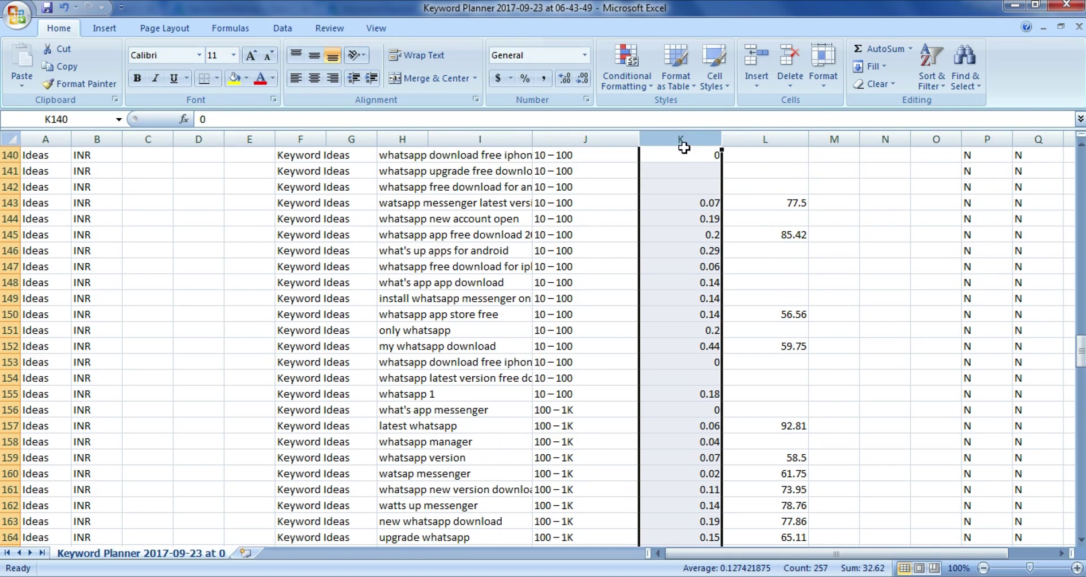
left_click(934, 68)
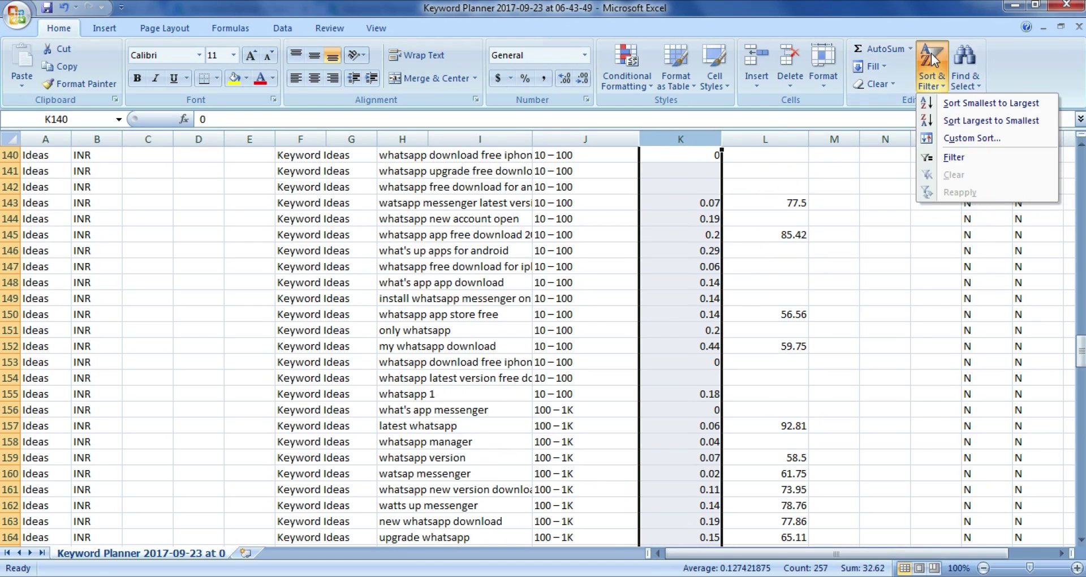
left_click(958, 140)
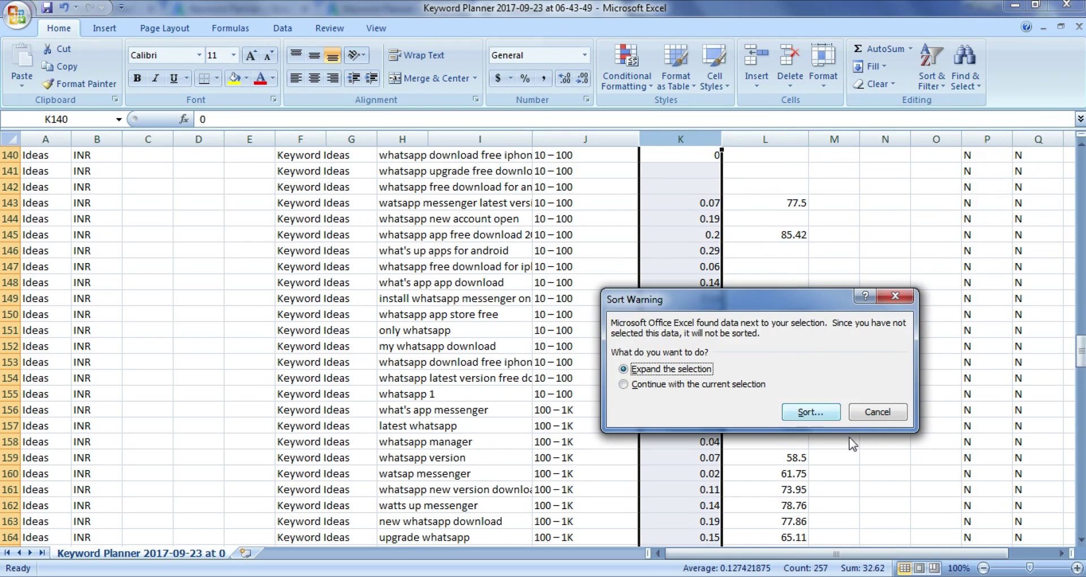
left_click(809, 412)
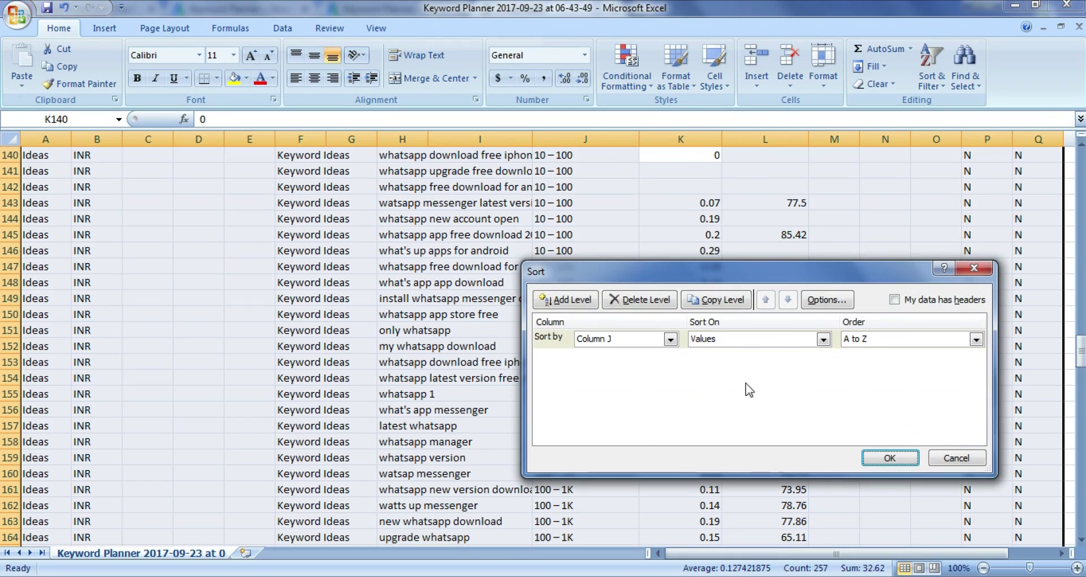
left_click(616, 339)
left_click(616, 414)
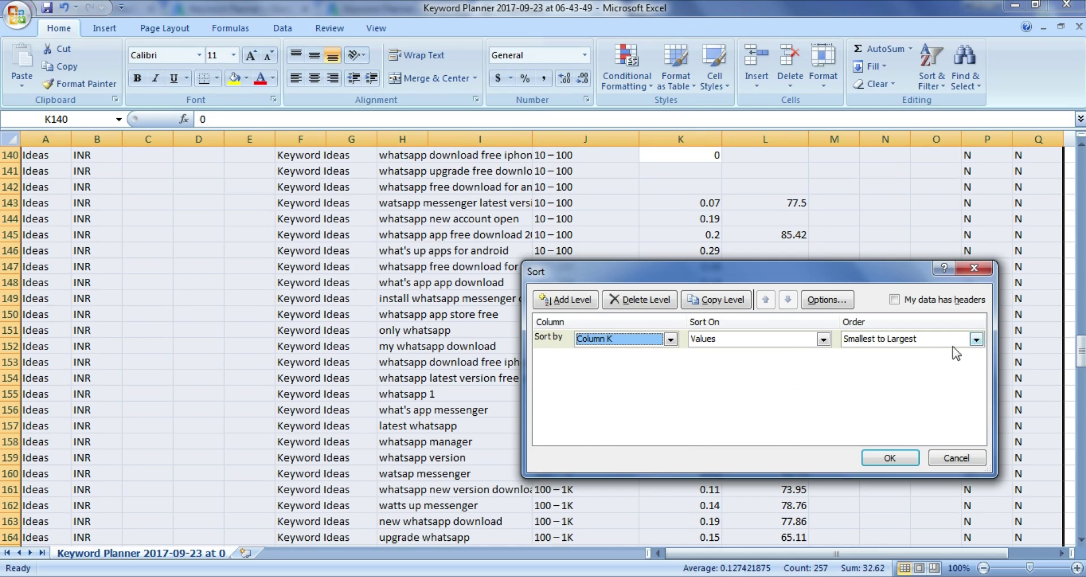
left_click(890, 457)
- Compare the monthly searches and competition of low-competition keywords such as "watsap" and "watsap messenger"
left_click_drag(1080, 347, 1076, 200)
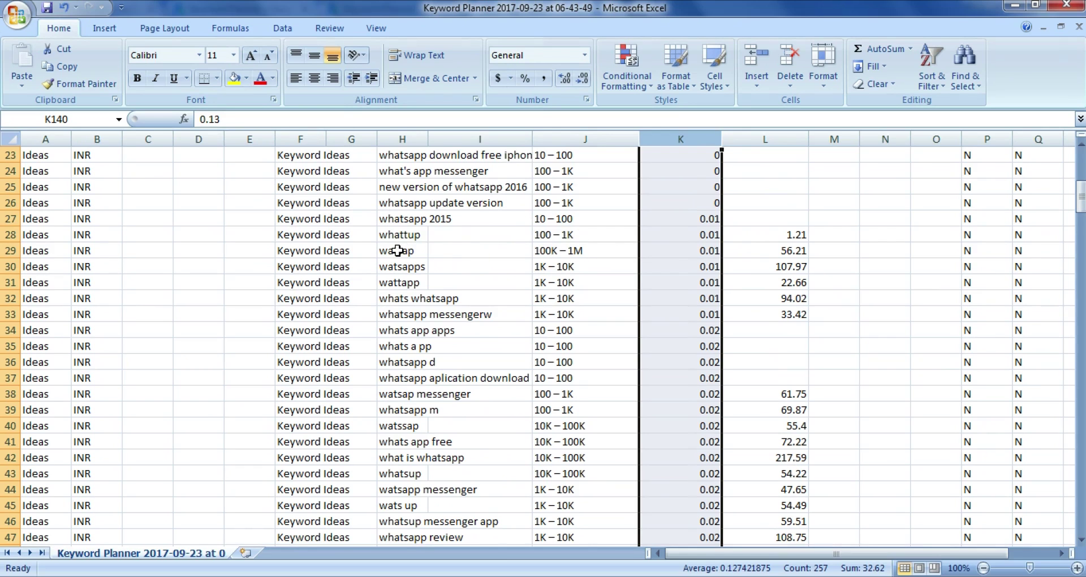
left_click(544, 255)
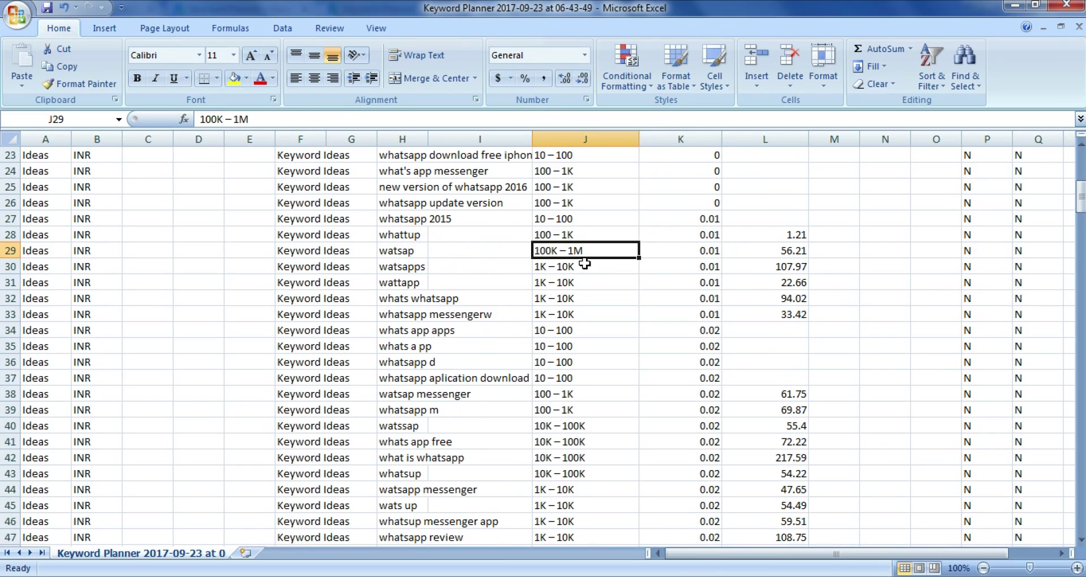
left_click(705, 255)
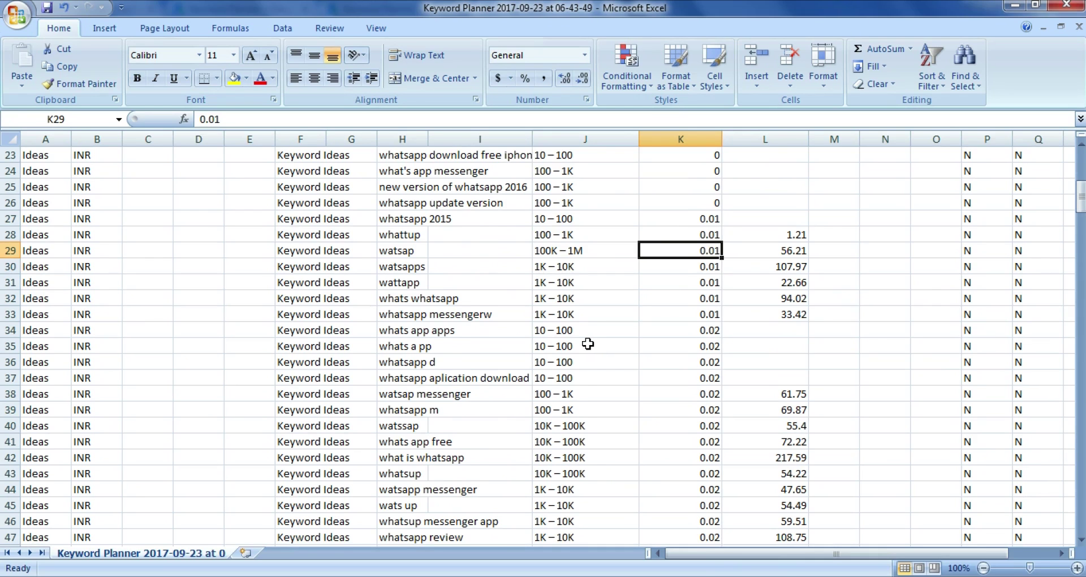
scroll(588, 344, "down", 2)
scroll(587, 344, "up", 1)
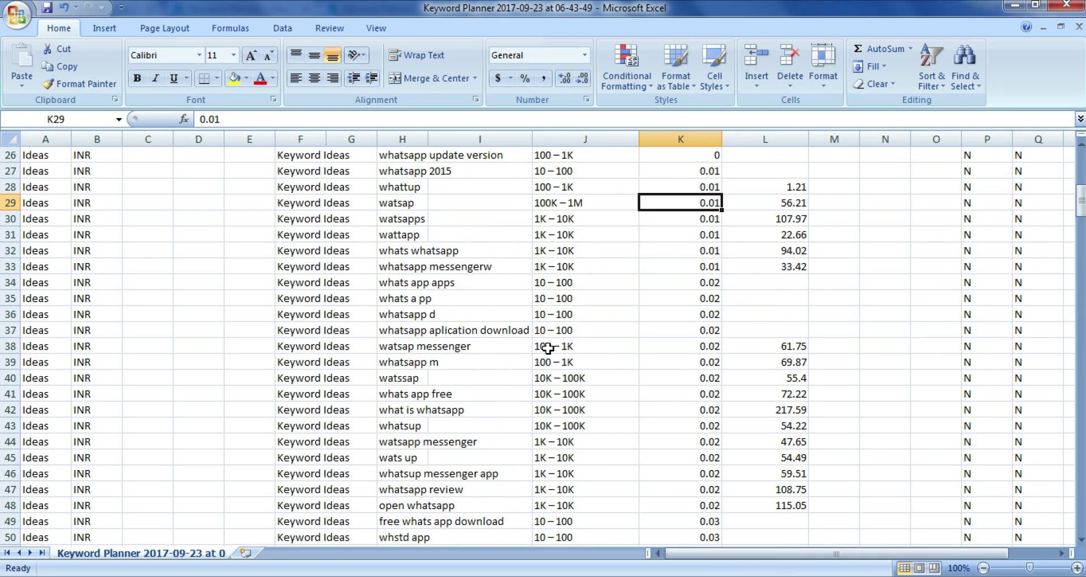
left_click(547, 347)
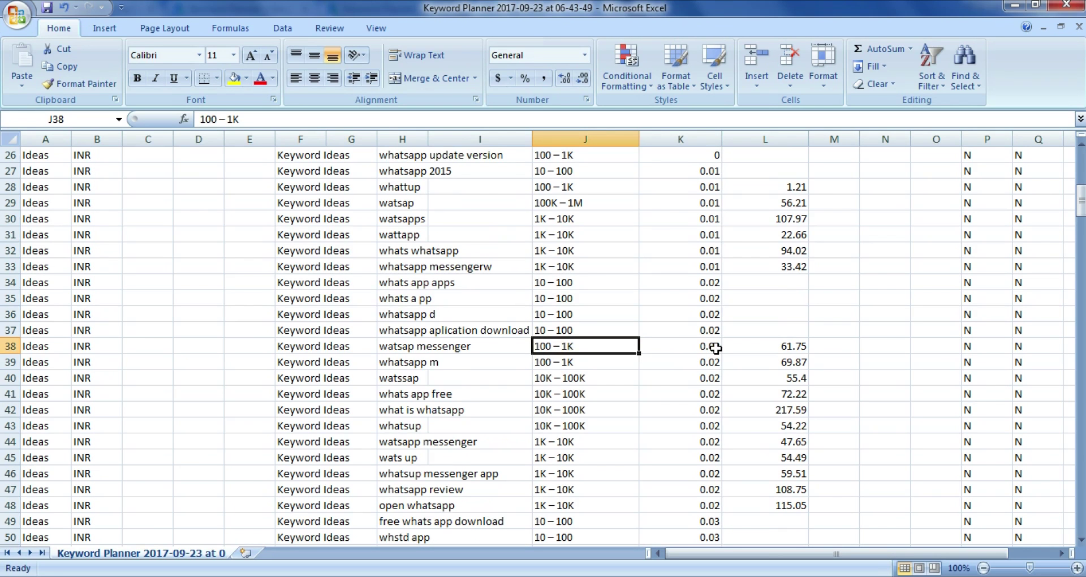
- Sort the expanded selection by the suggested bid values in column L, smallest to largest
scroll(716, 367, "down", 2)
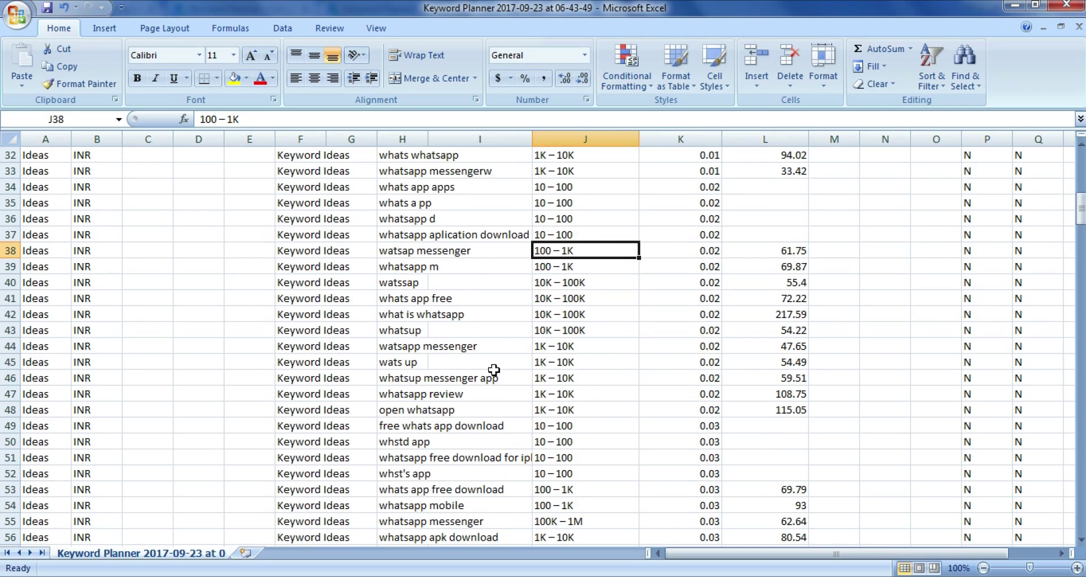
scroll(655, 354, "up", 10)
scroll(797, 242, "down", 8)
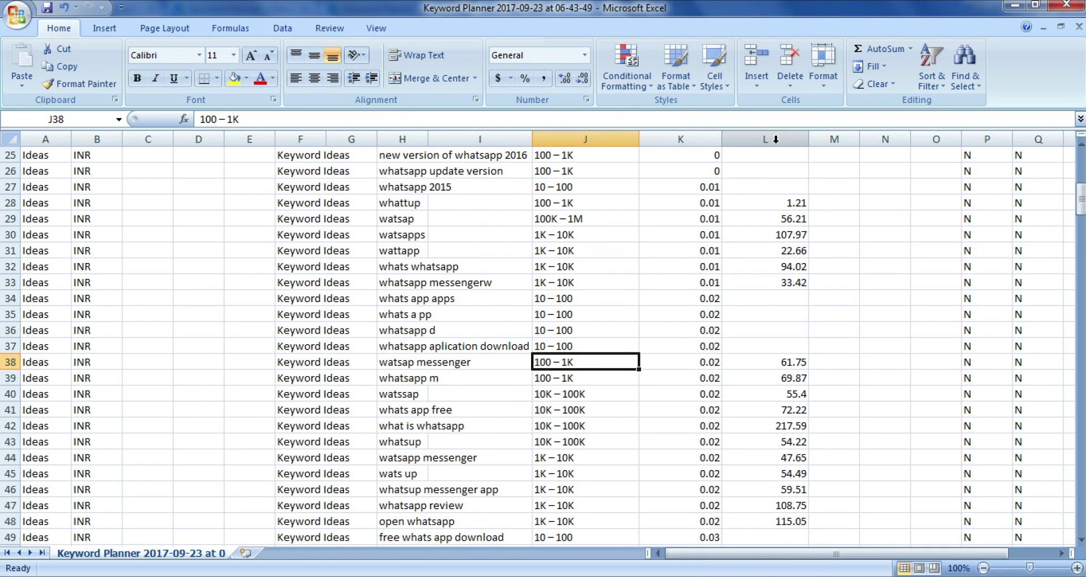
left_click(775, 140)
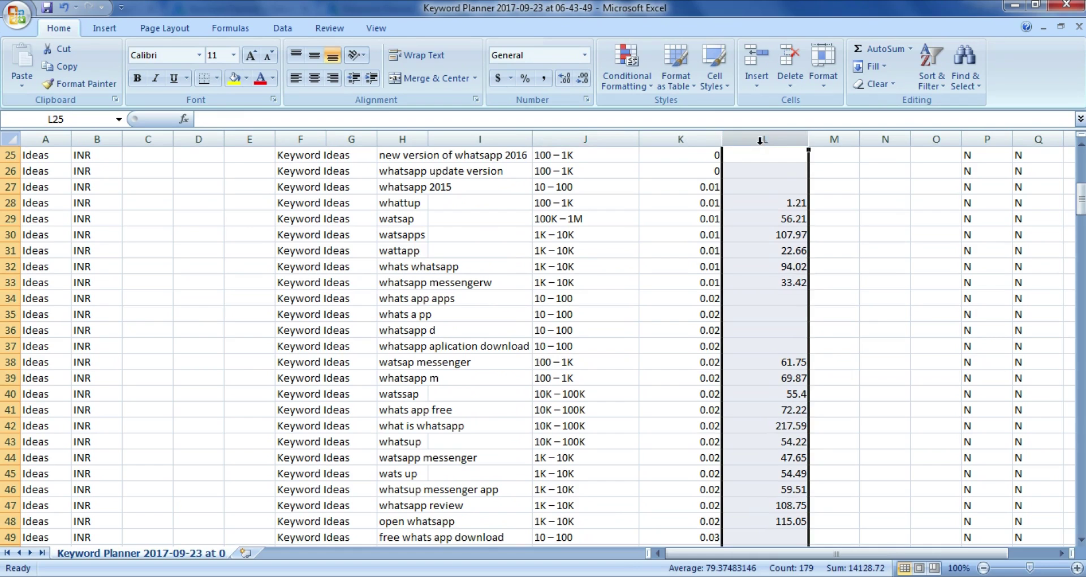
left_click(931, 59)
left_click(955, 140)
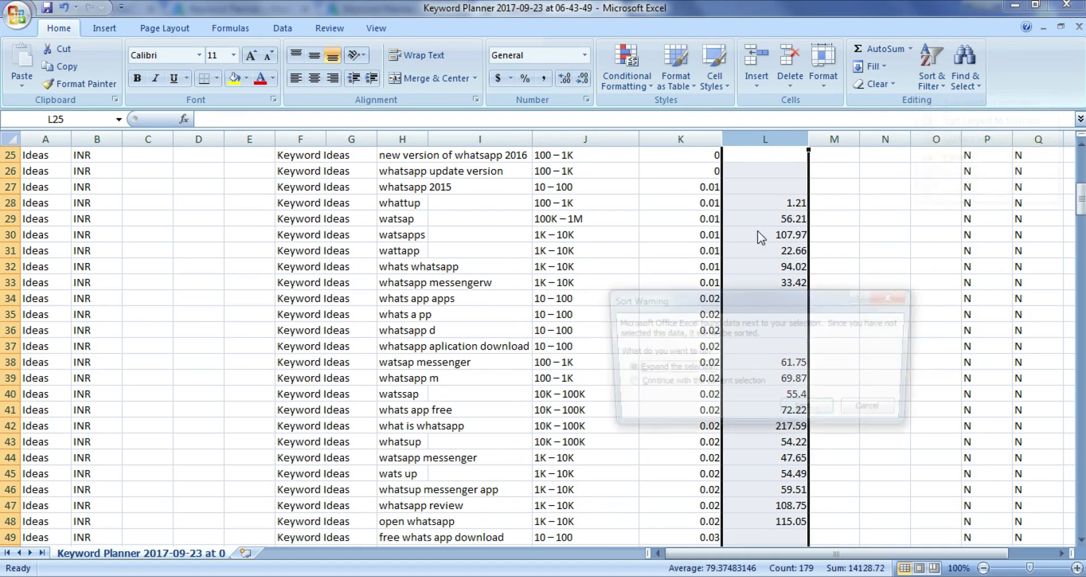
left_click(810, 412)
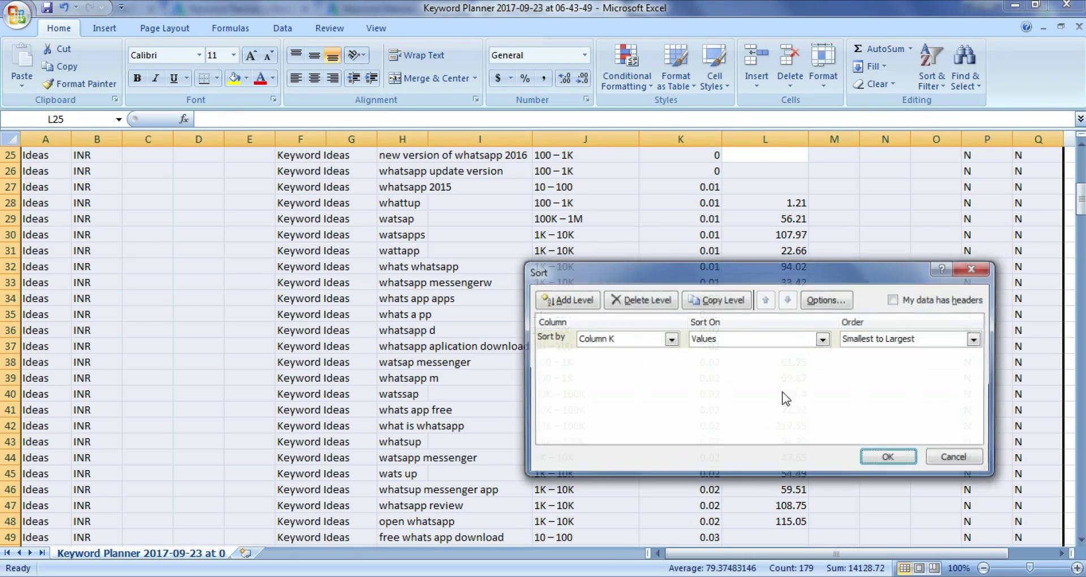
left_click(606, 342)
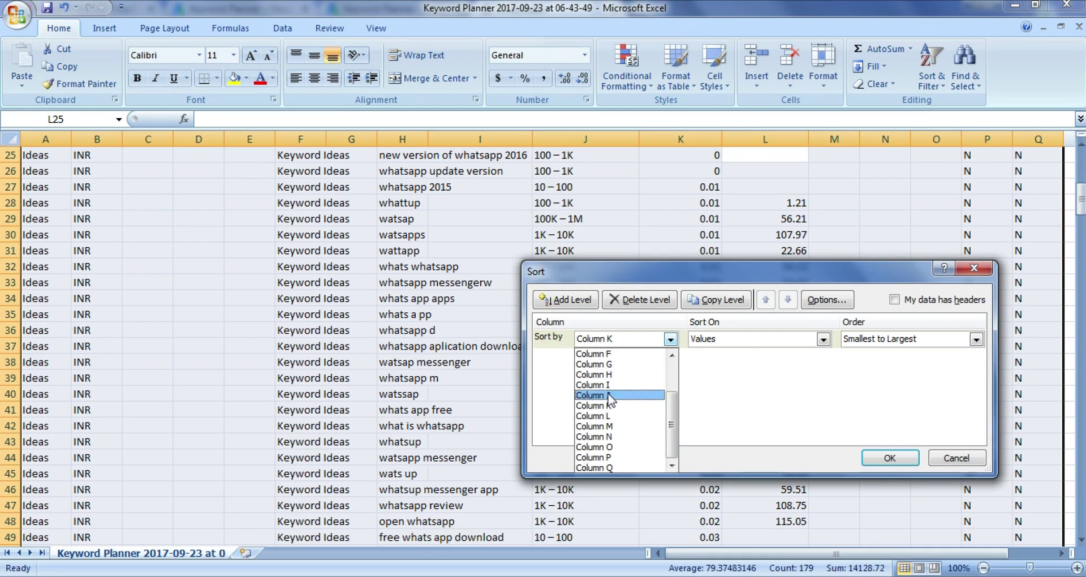
left_click(603, 418)
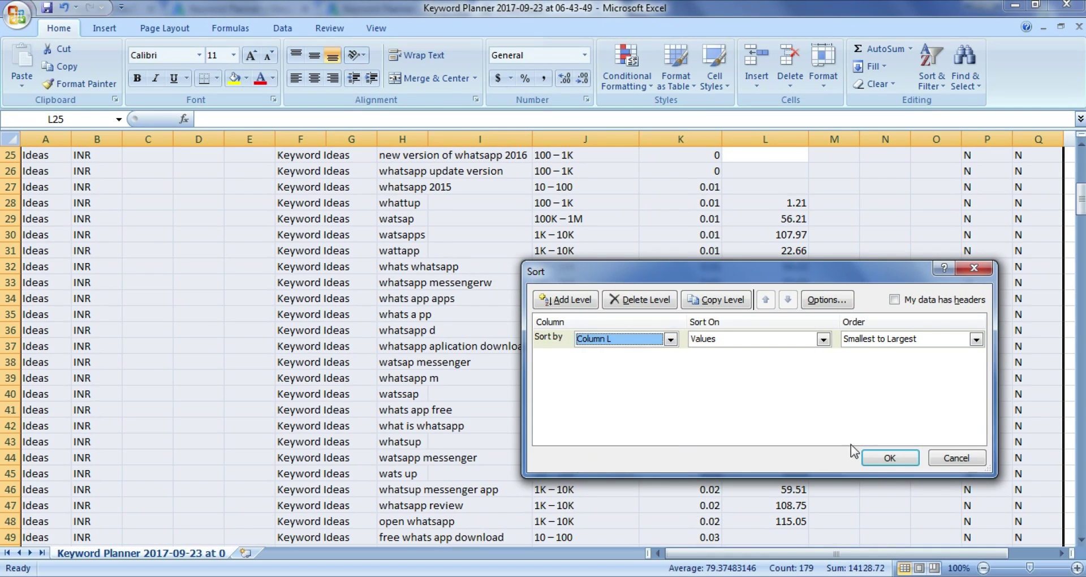
left_click(890, 457)
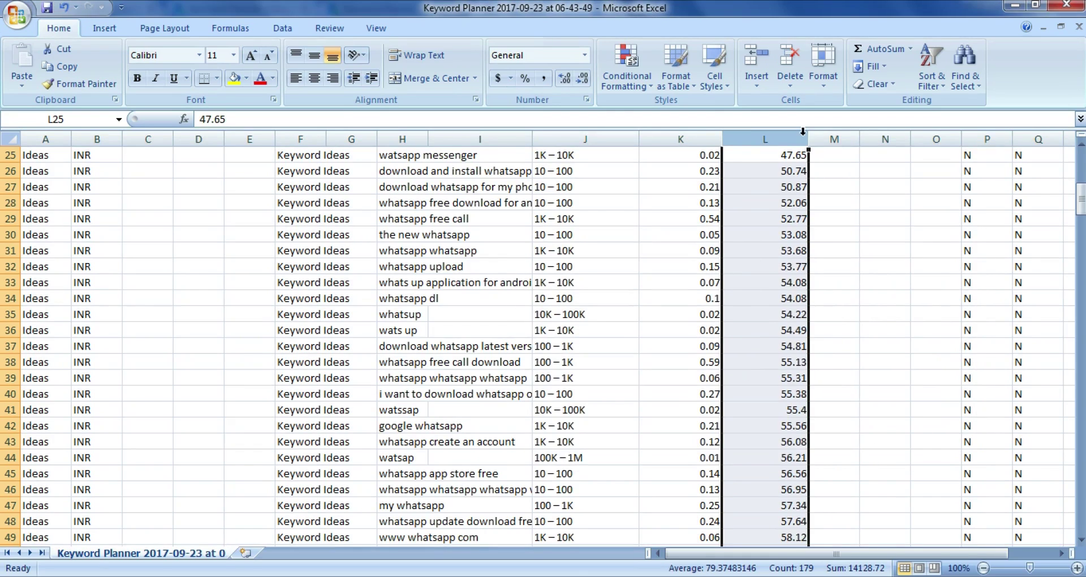
- Locate the keyword with the highest suggested bid in column L and widen column I to show more of its text
left_click_drag(1080, 201, 1082, 373)
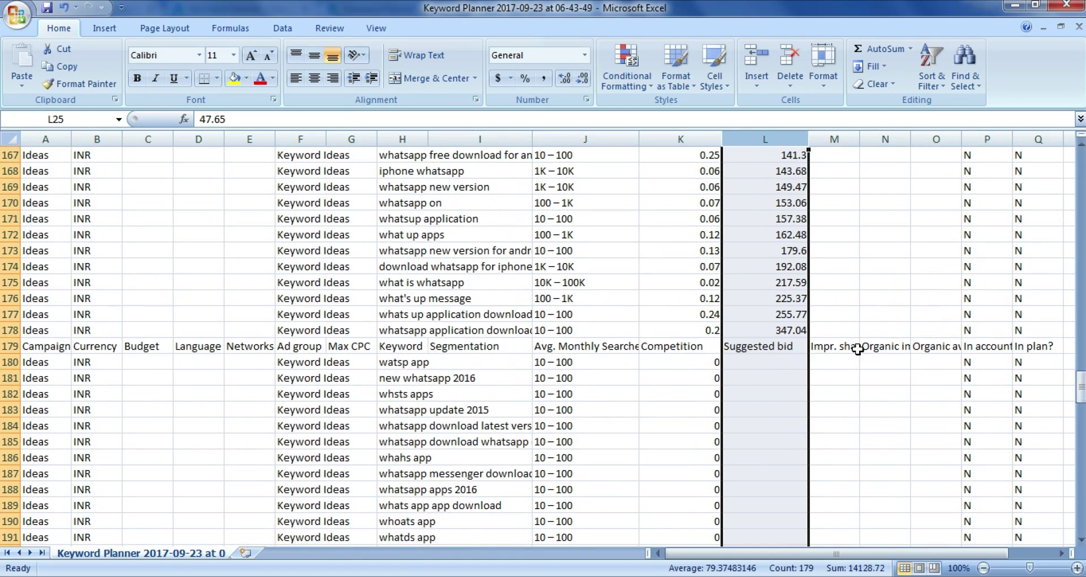
left_click(792, 330)
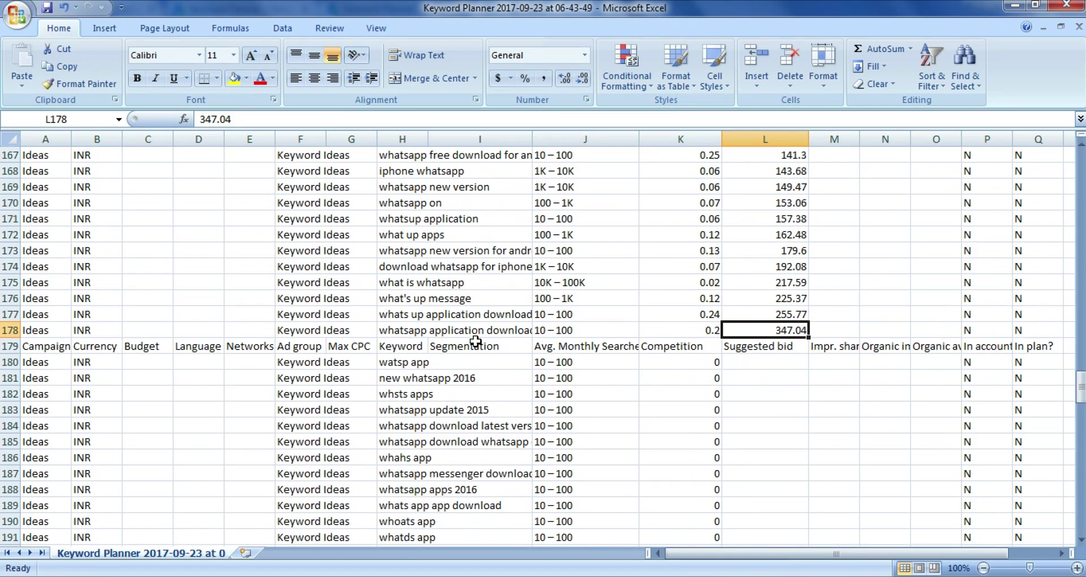
left_click(451, 332)
left_click_drag(536, 141, 587, 141)
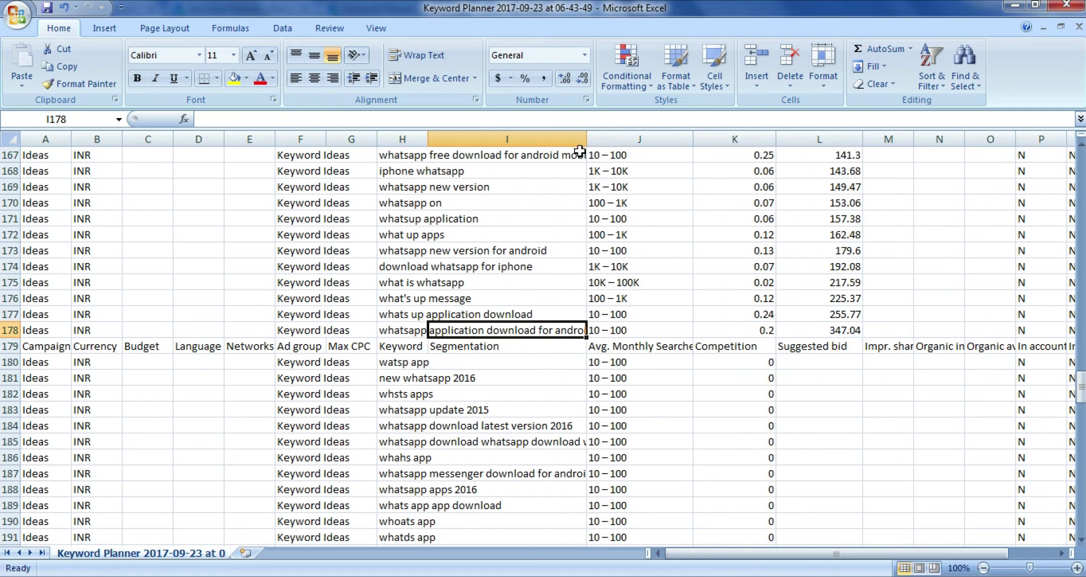
left_click(400, 331)
left_click(557, 334)
key("alt+Tab")
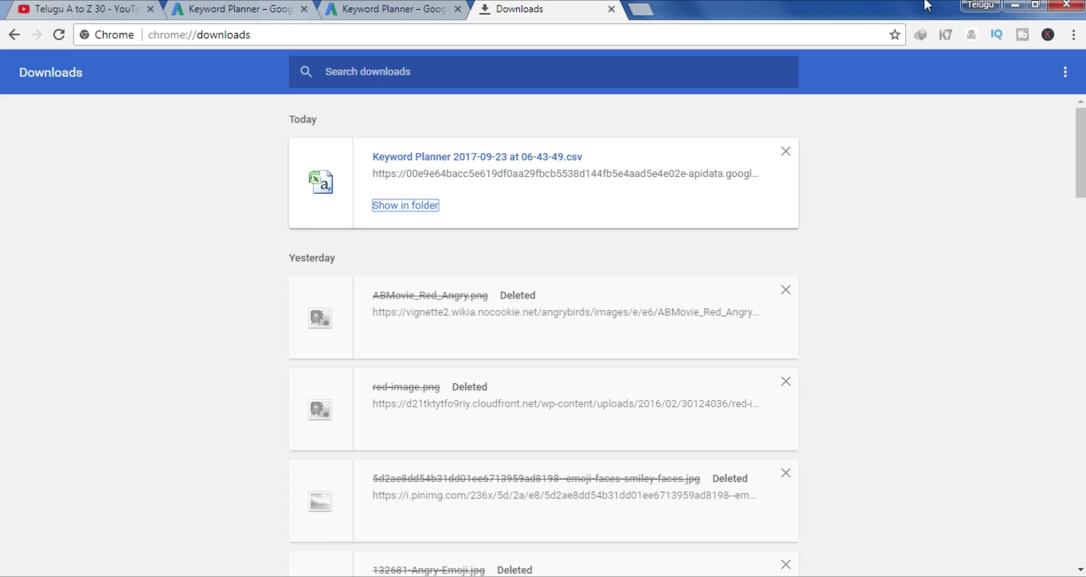
left_click(1036, 5)
left_click(1028, 20)
left_click(1016, 6)
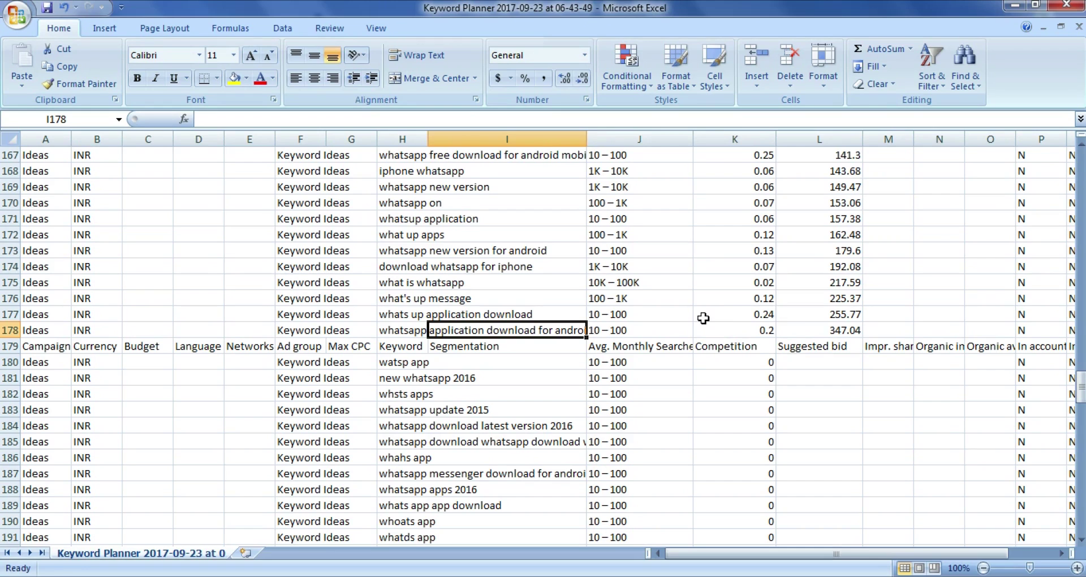